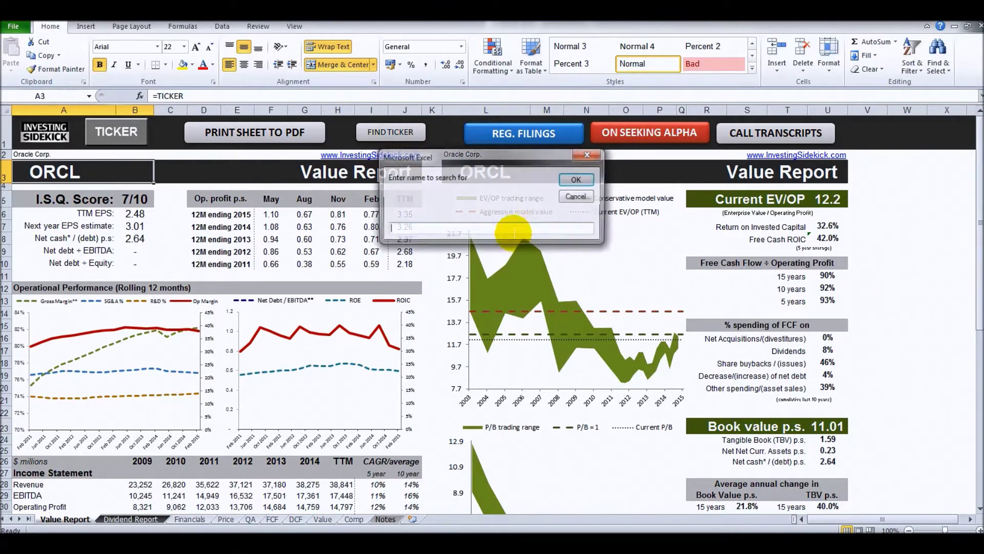
Search the ticker finder for the company name APPLE and dismiss the list of possible tickers
{"action": "left_click", "coordinate": [447, 228]}
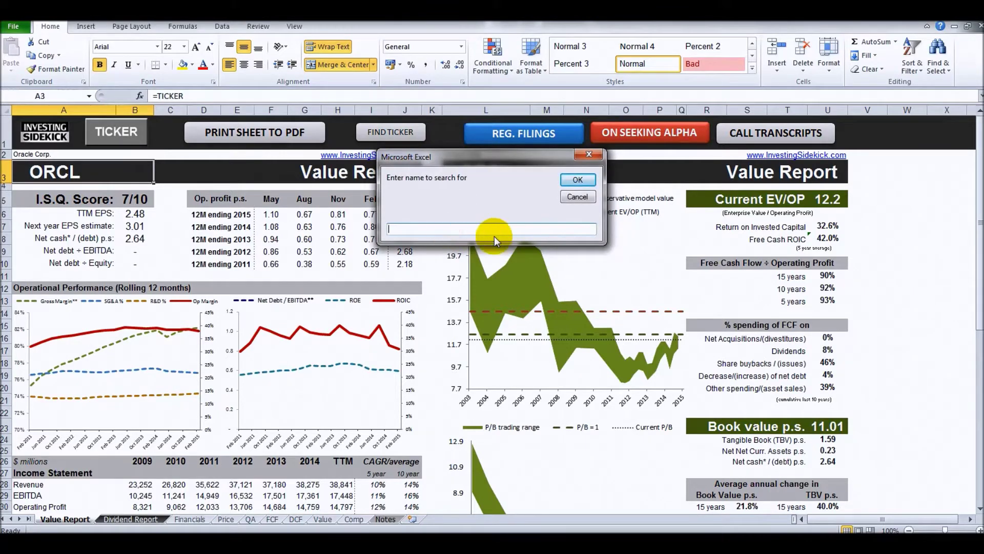
{"action": "type", "text": "APPLE"}
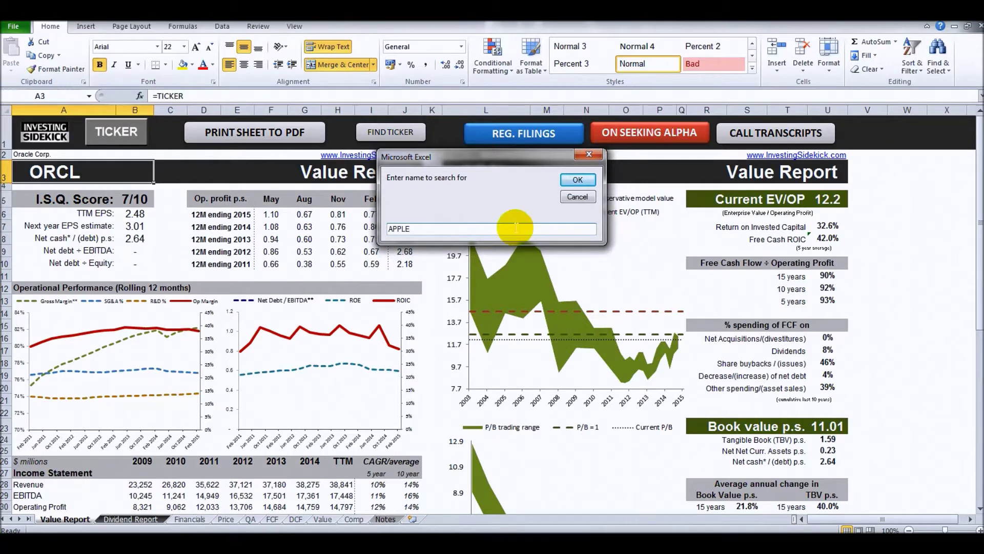
{"action": "left_click", "coordinate": [577, 180]}
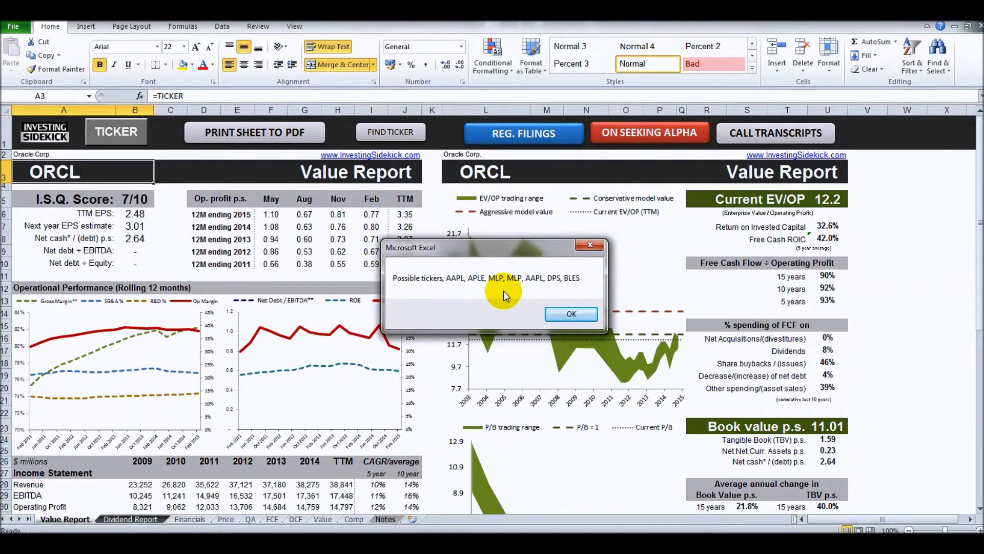
{"action": "left_click", "coordinate": [571, 313]}
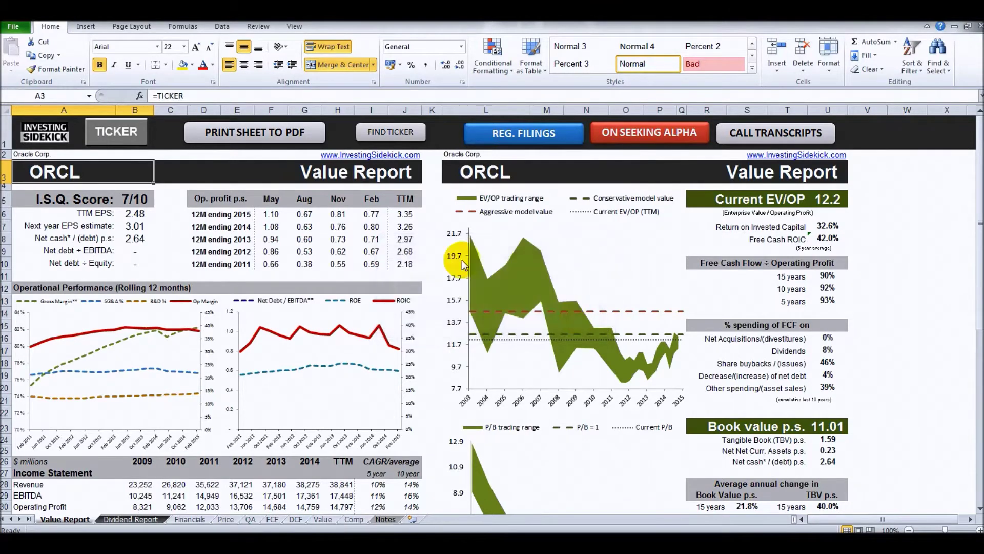
Load the report data for ticker IBM, signing in to the data server with the saved credentials
{"action": "left_click", "coordinate": [121, 135]}
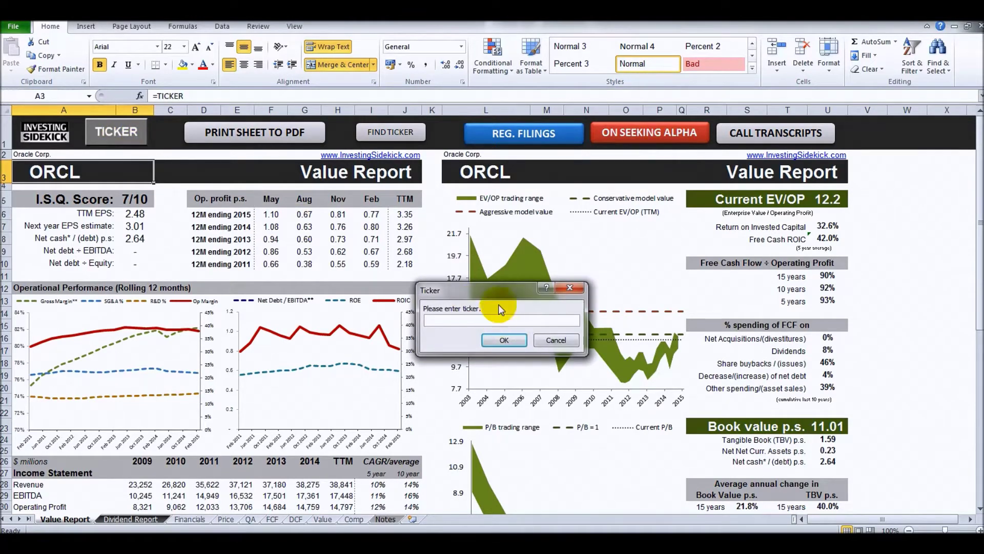
{"action": "left_click_drag", "start_coordinate": [502, 291], "coordinate": [485, 240]}
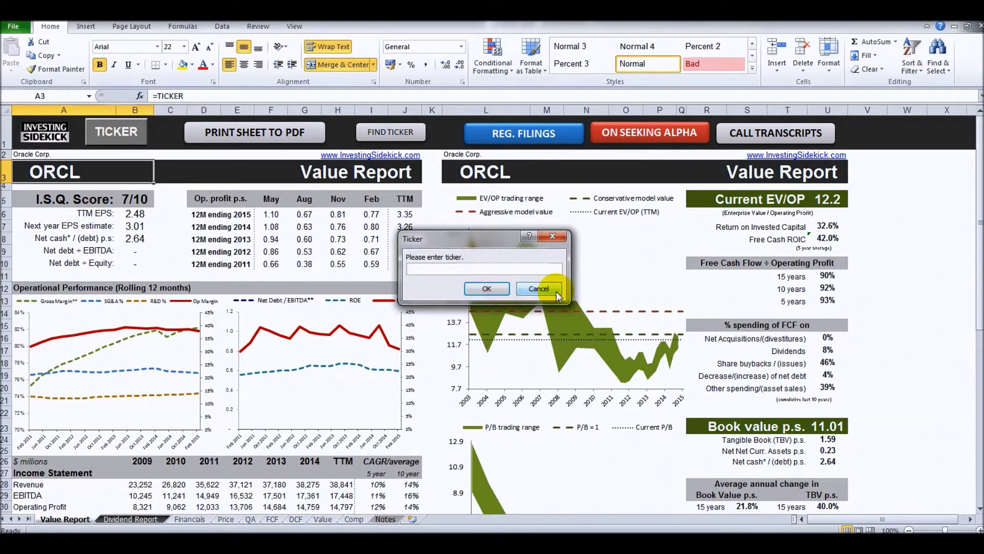
{"action": "type", "text": "IBM"}
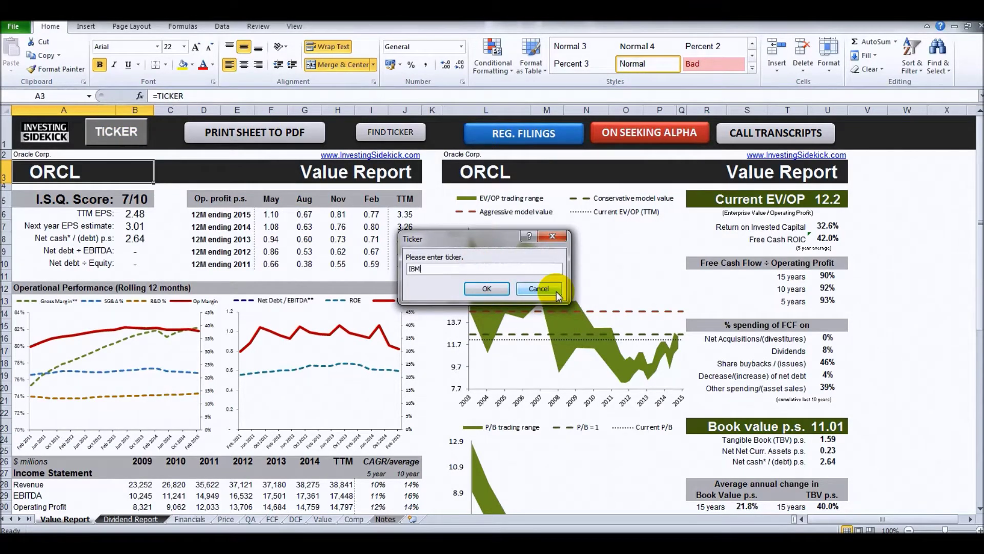
{"action": "left_click", "coordinate": [493, 293]}
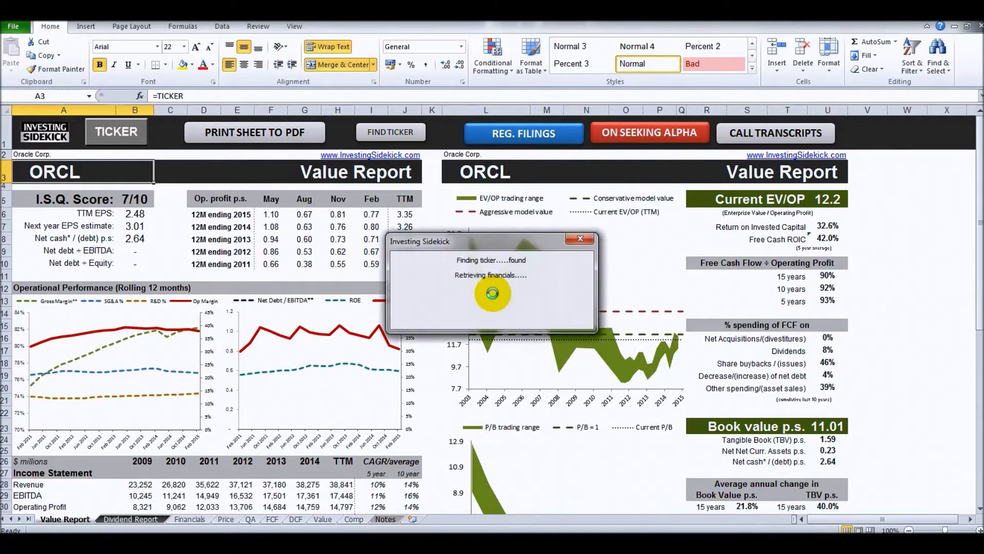
{"action": "left_click_drag", "start_coordinate": [495, 186], "coordinate": [494, 175]}
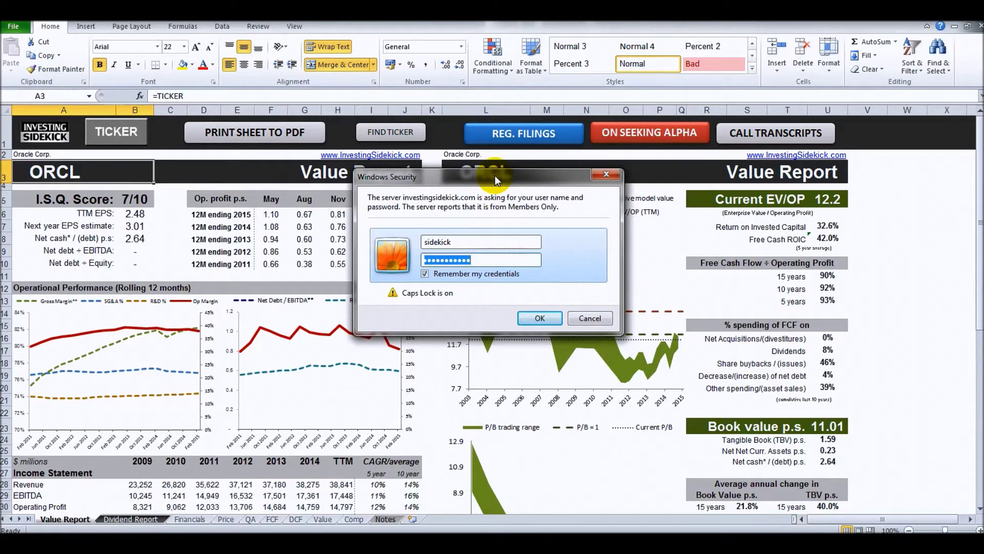
{"action": "key", "text": "Caps_Lock"}
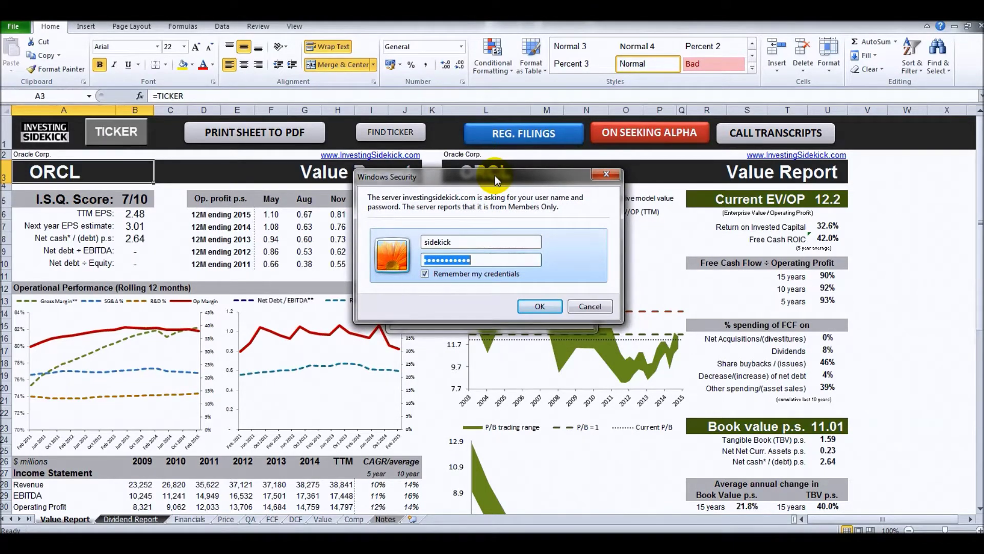
{"action": "left_click", "coordinate": [540, 306]}
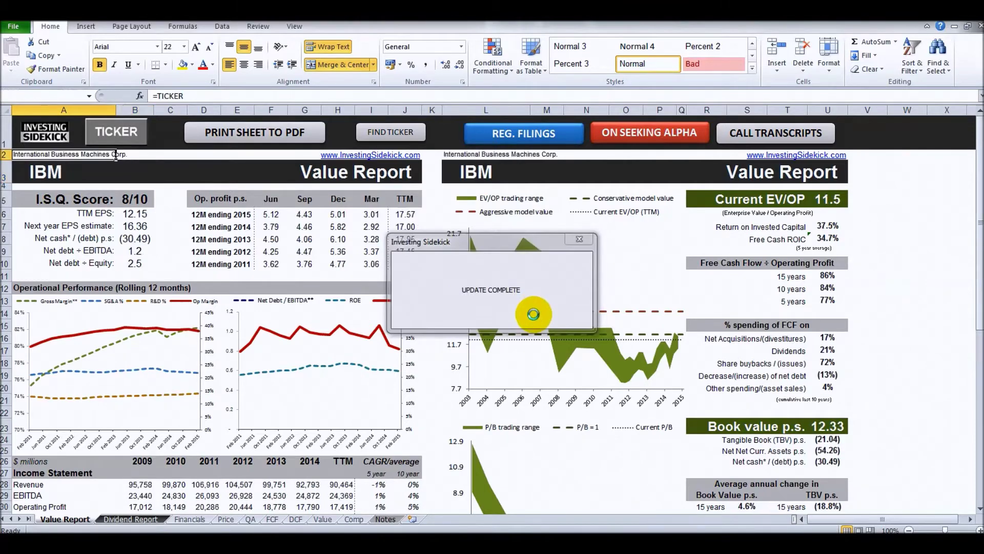
Examine the upper part of the IBM value report, including the valuation figures and the operational performance charts
{"action": "left_click", "coordinate": [165, 202]}
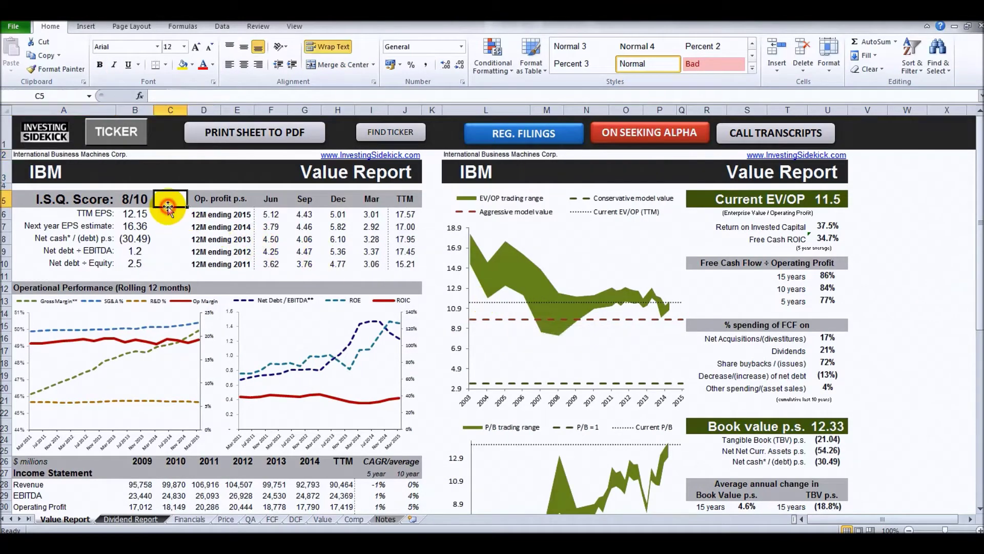
{"action": "scroll", "coordinate": [543, 251], "scroll_direction": "down", "scroll_amount": 2}
{"action": "scroll", "coordinate": [540, 258], "scroll_direction": "down", "scroll_amount": 2}
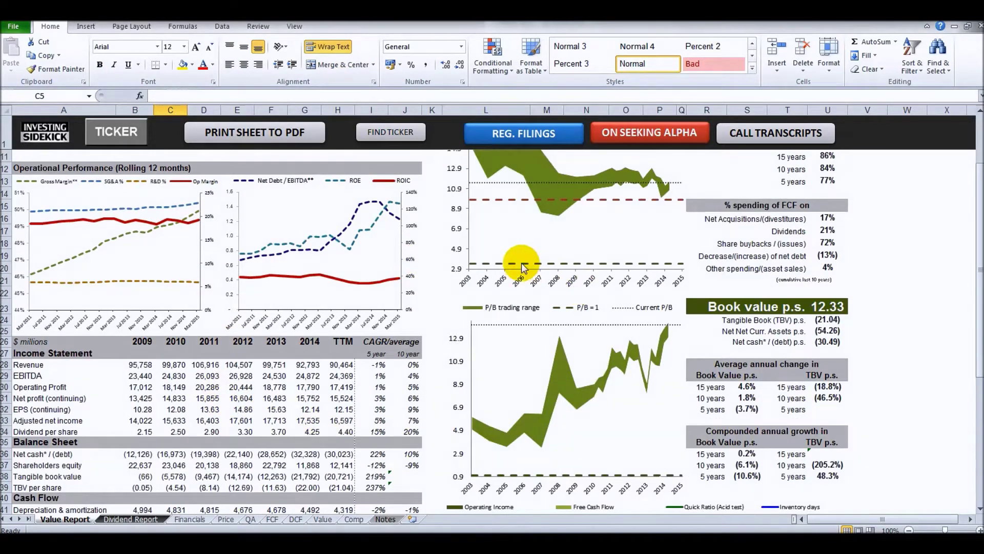
{"action": "scroll", "coordinate": [521, 263], "scroll_direction": "up", "scroll_amount": 4}
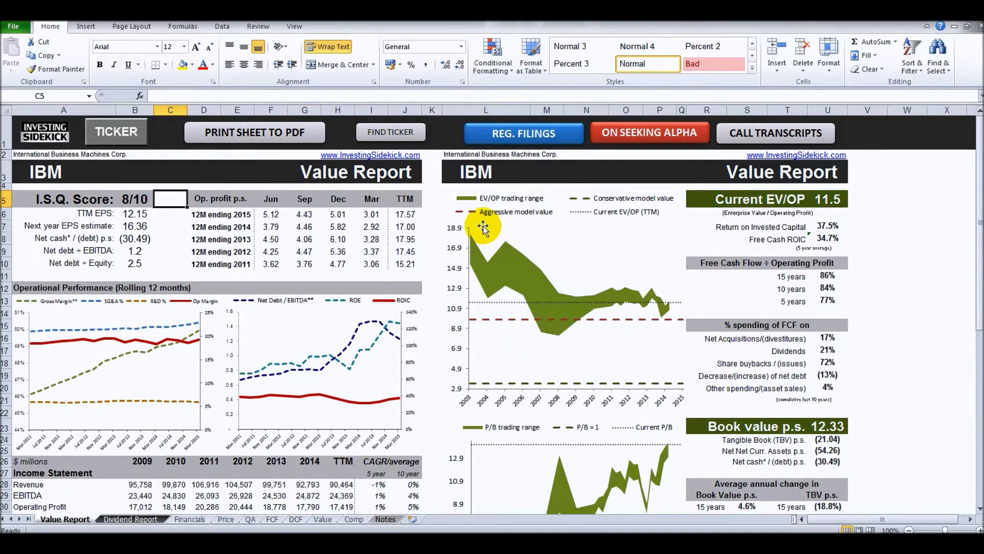
{"action": "left_click", "coordinate": [432, 173]}
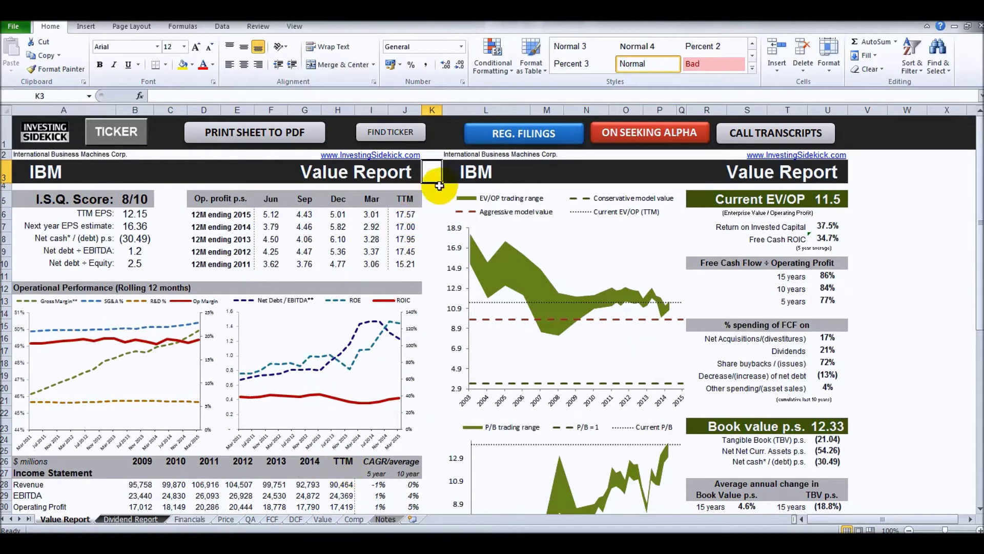
{"action": "scroll", "coordinate": [425, 195], "scroll_direction": "down", "scroll_amount": 2}
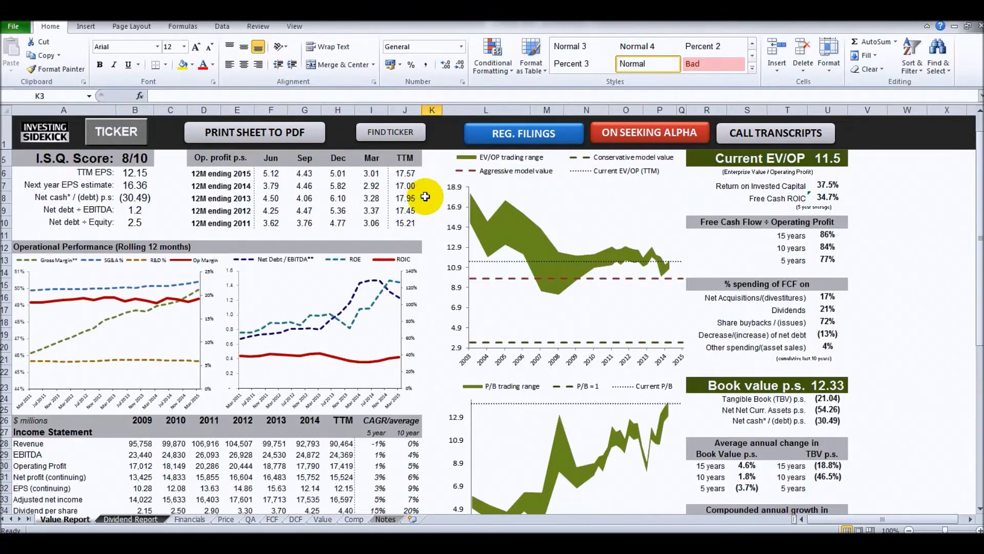
{"action": "scroll", "coordinate": [425, 196], "scroll_direction": "up", "scroll_amount": 2}
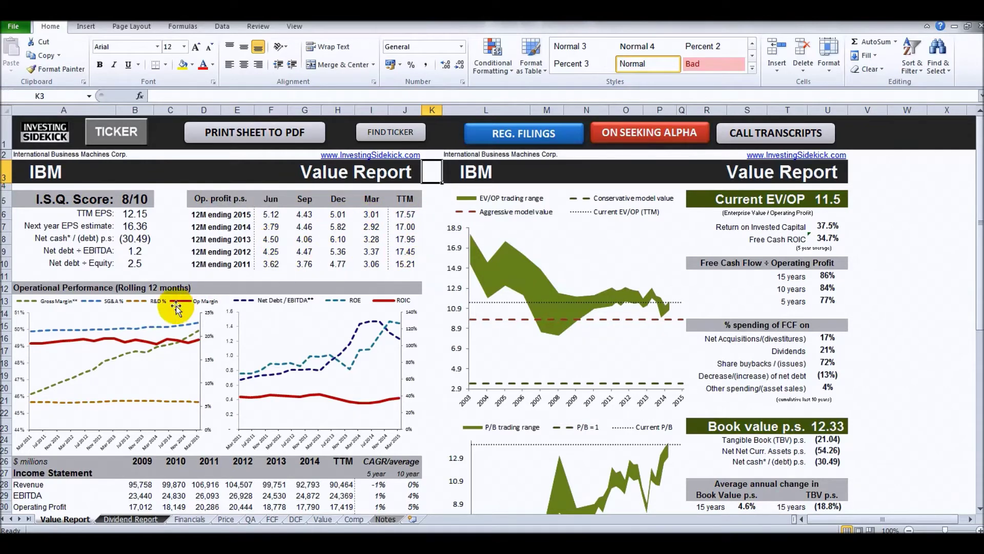
{"action": "mouse_move", "coordinate": [95, 345]}
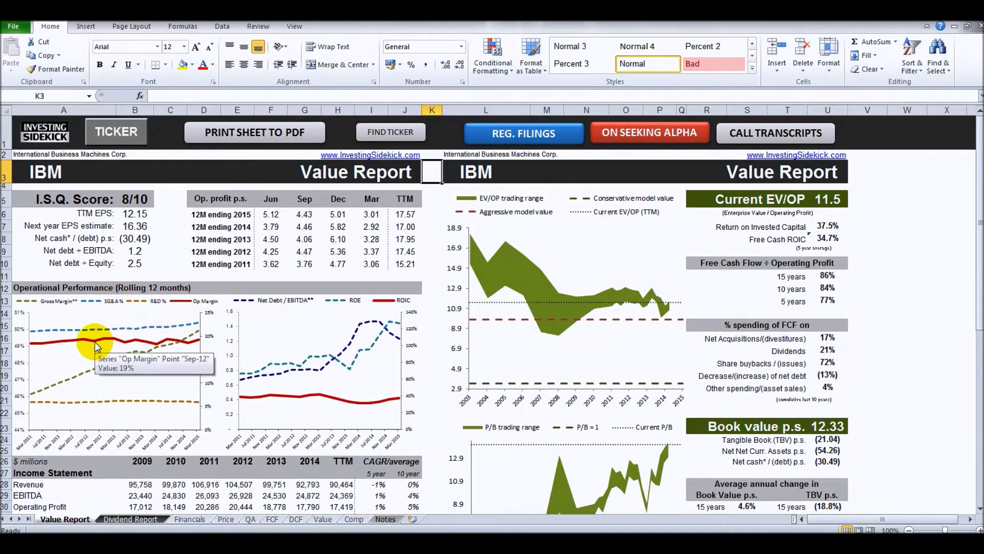
{"action": "mouse_move", "coordinate": [143, 343]}
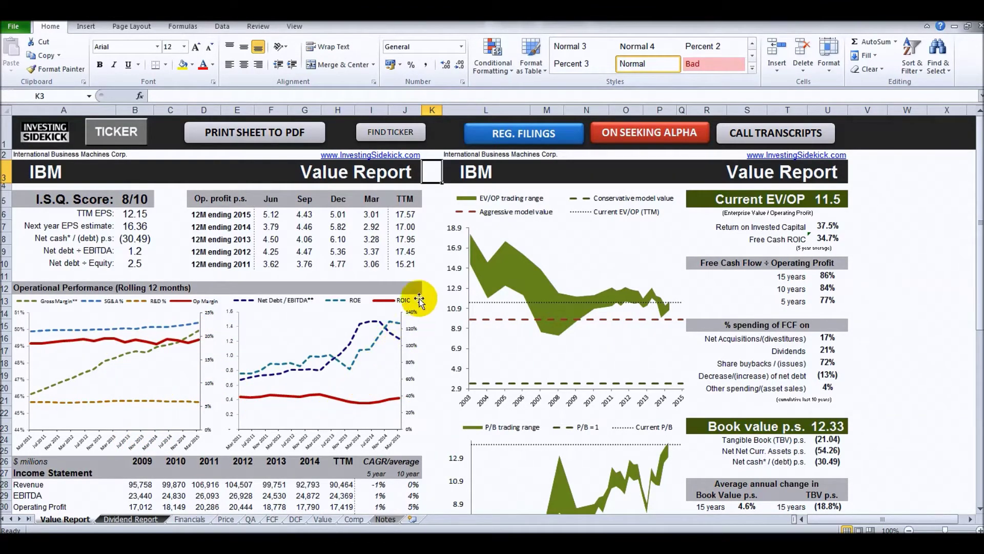
Review the financial statement tables and ratios down to the report-date share price in the report's footer
{"action": "scroll", "coordinate": [419, 297], "scroll_direction": "down", "scroll_amount": 3}
{"action": "scroll", "coordinate": [420, 295], "scroll_direction": "down", "scroll_amount": 3}
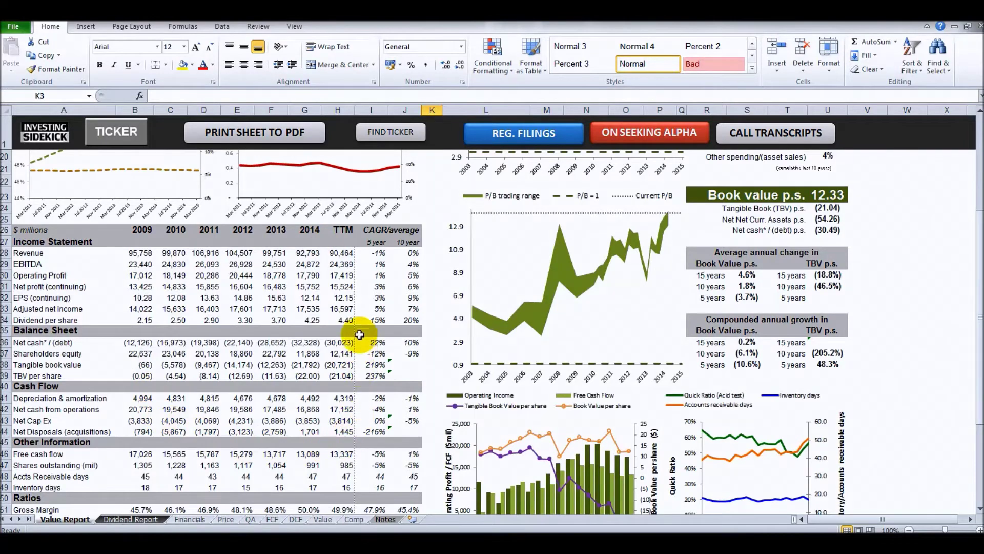
{"action": "scroll", "coordinate": [360, 344], "scroll_direction": "down", "scroll_amount": 4}
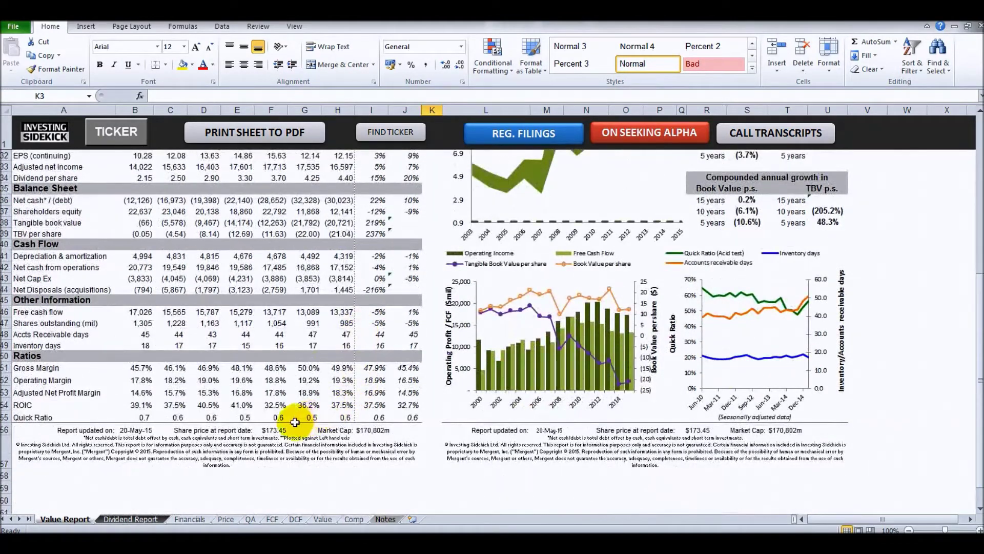
{"action": "left_click", "coordinate": [275, 429]}
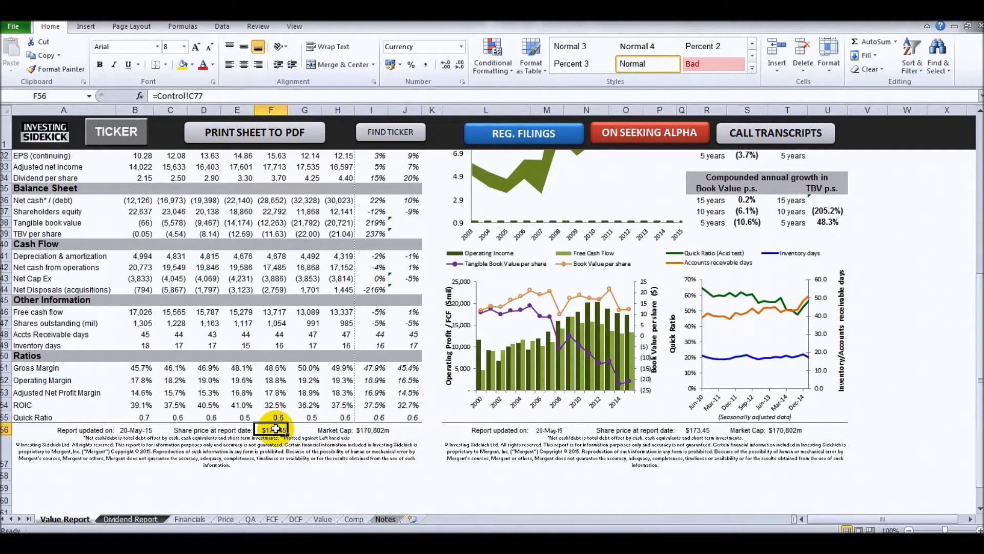
{"action": "scroll", "coordinate": [285, 315], "scroll_direction": "up", "scroll_amount": 9}
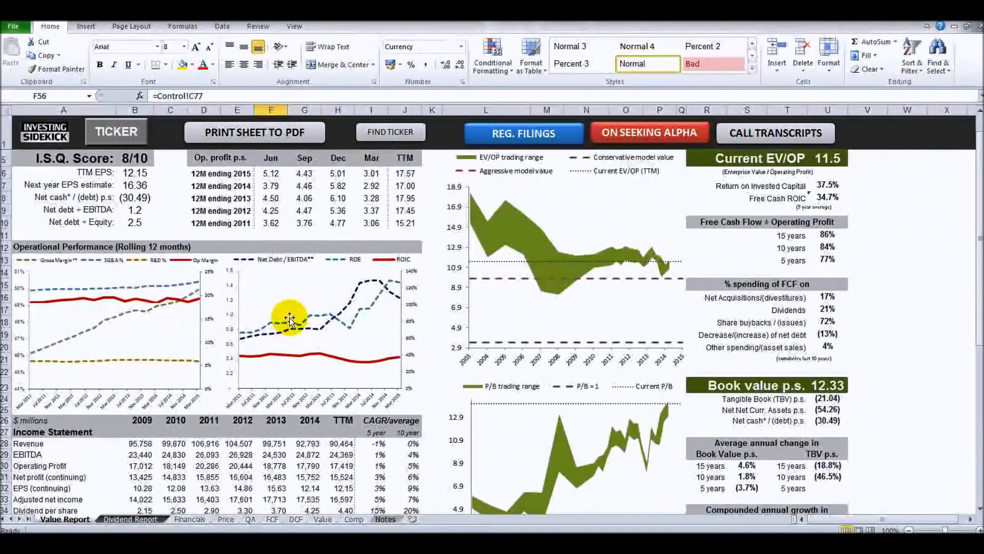
{"action": "scroll", "coordinate": [290, 319], "scroll_direction": "up", "scroll_amount": 1}
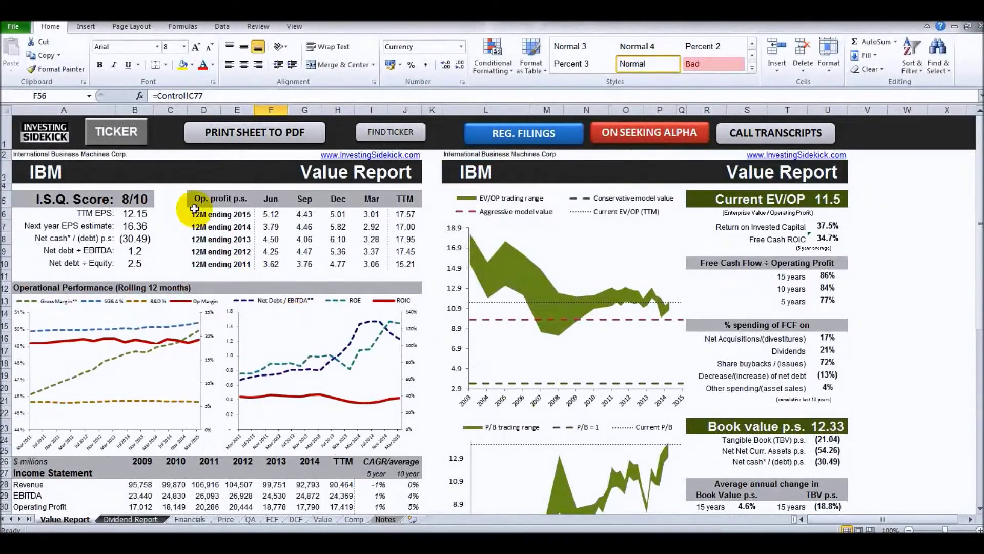
Replace the I.S.Q. Score label in cell A5 with a formula linking to the share price in F56
{"action": "left_click", "coordinate": [178, 171]}
{"action": "left_click", "coordinate": [179, 199]}
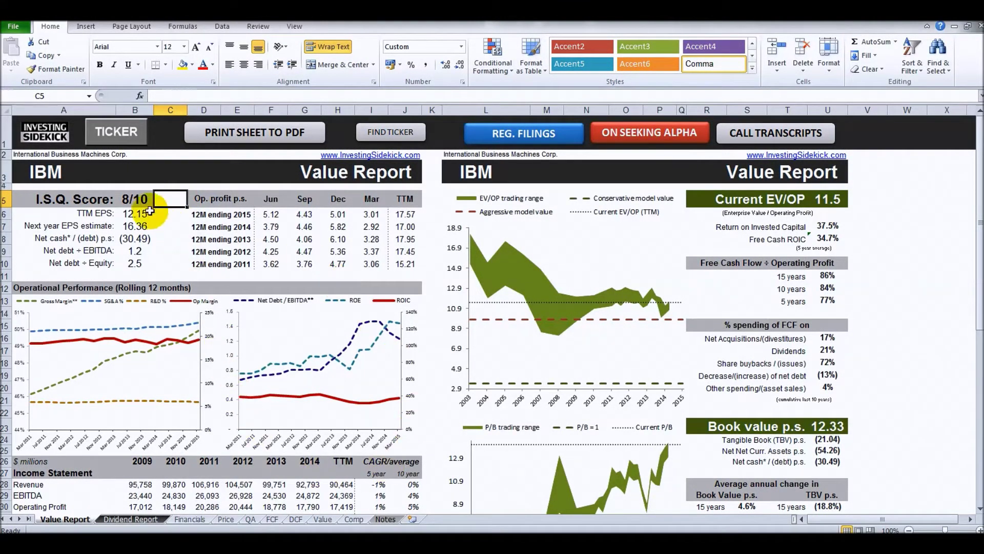
{"action": "left_click", "coordinate": [108, 197]}
{"action": "type", "text": "="}
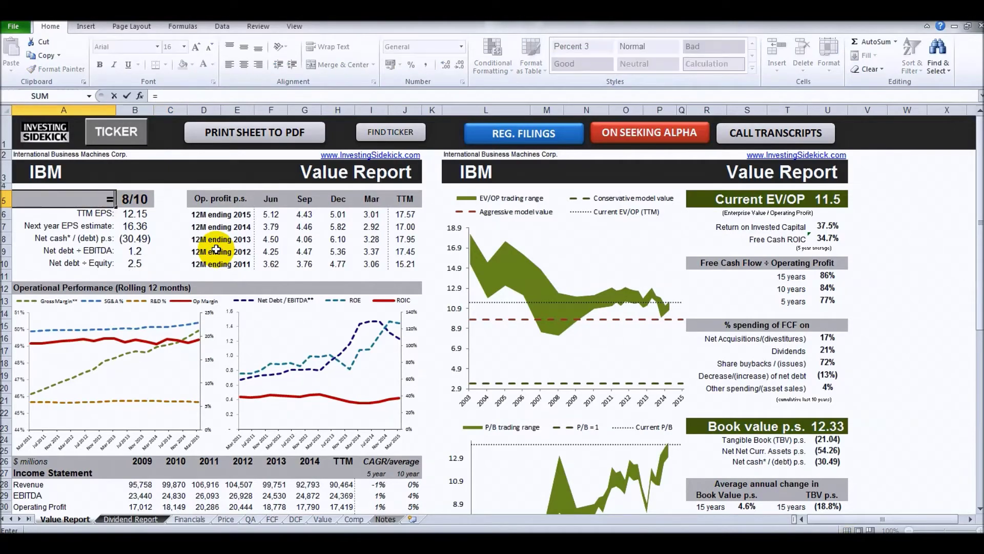
{"action": "scroll", "coordinate": [248, 275], "scroll_direction": "down", "scroll_amount": 11}
{"action": "left_click", "coordinate": [277, 396]}
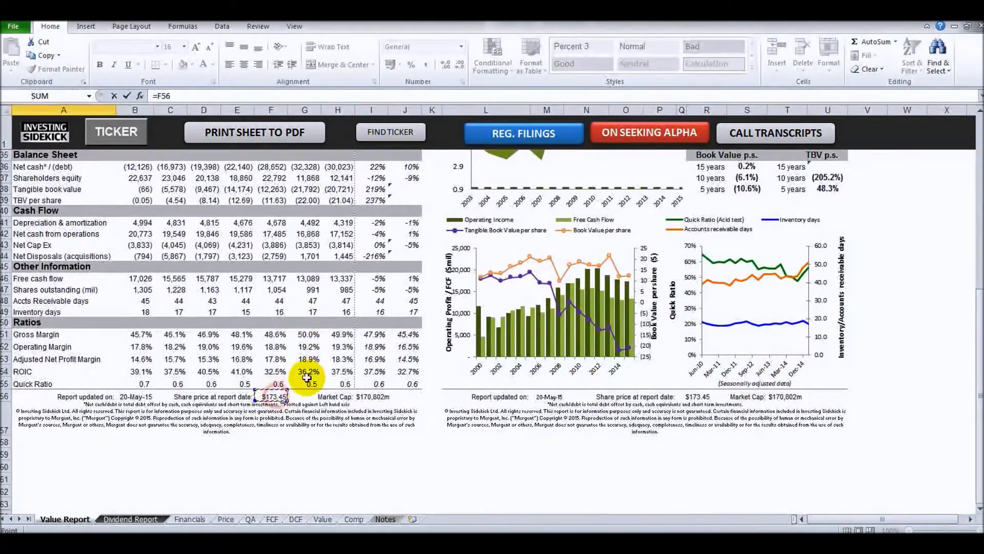
{"action": "key", "text": "Return"}
{"action": "scroll", "coordinate": [261, 290], "scroll_direction": "up", "scroll_amount": 2}
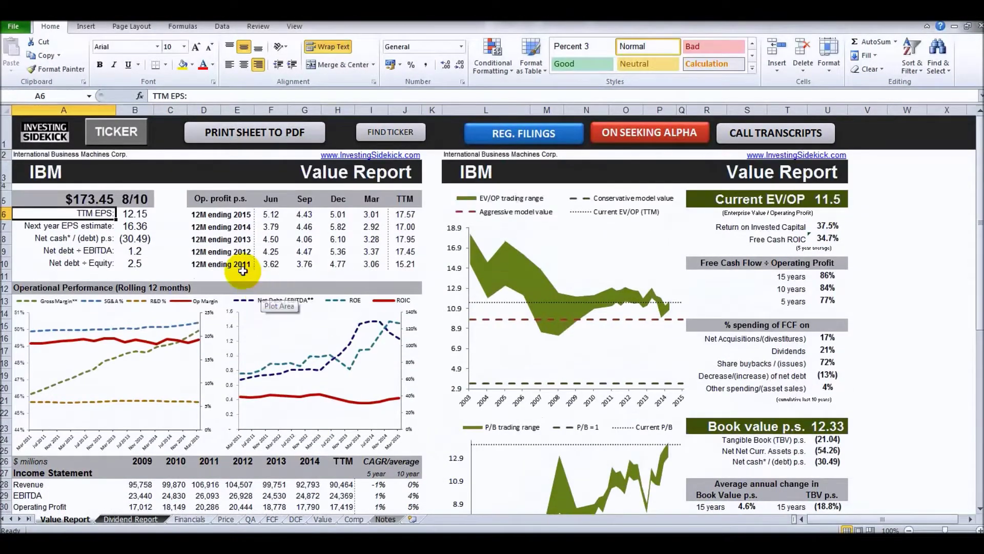
Clear the I.S.Q. score value from cell B5
{"action": "left_click", "coordinate": [136, 201]}
{"action": "key", "text": "Delete"}
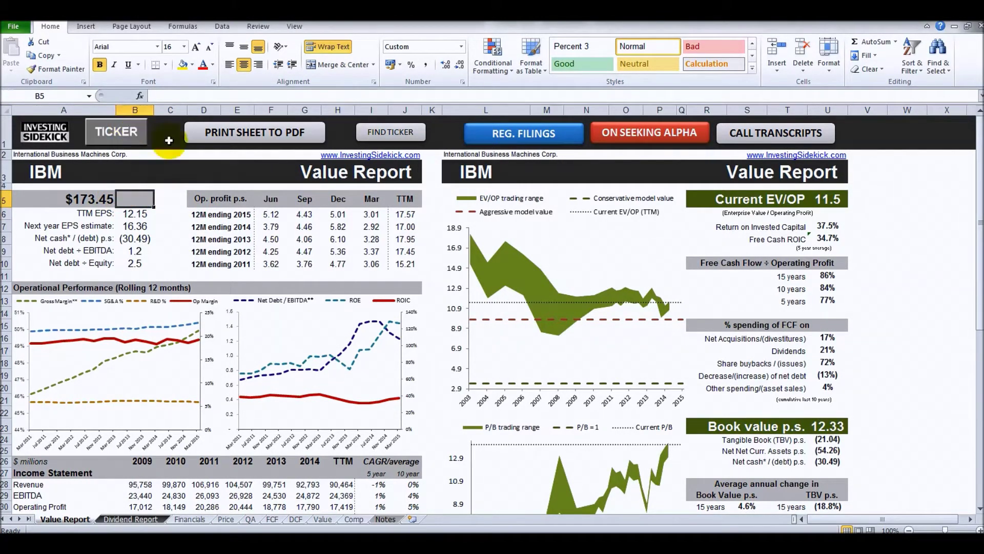
{"action": "left_click", "coordinate": [447, 191]}
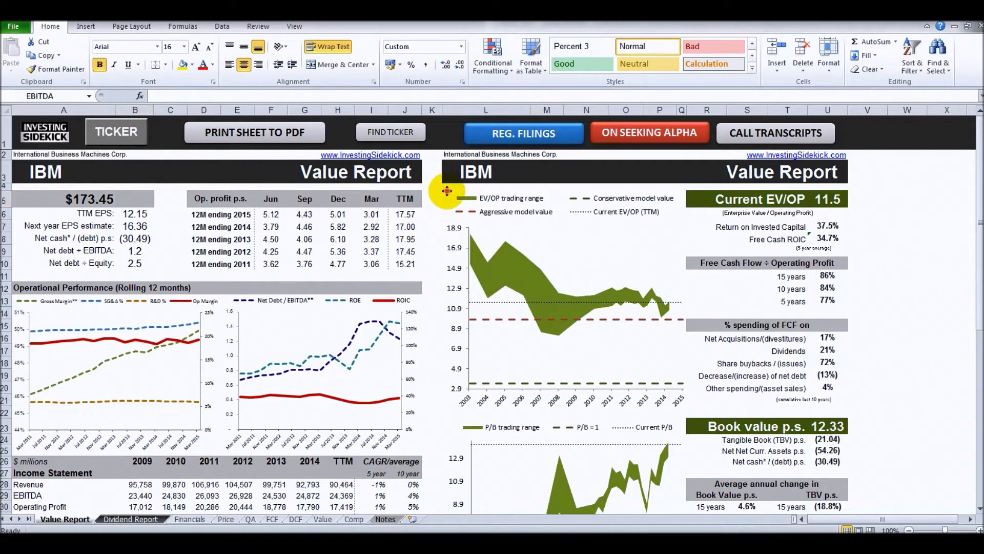
Delete the contents of the operating profit per share table in D5:J10
{"action": "left_click", "coordinate": [215, 192]}
{"action": "left_click_drag", "start_coordinate": [236, 211], "coordinate": [414, 270]}
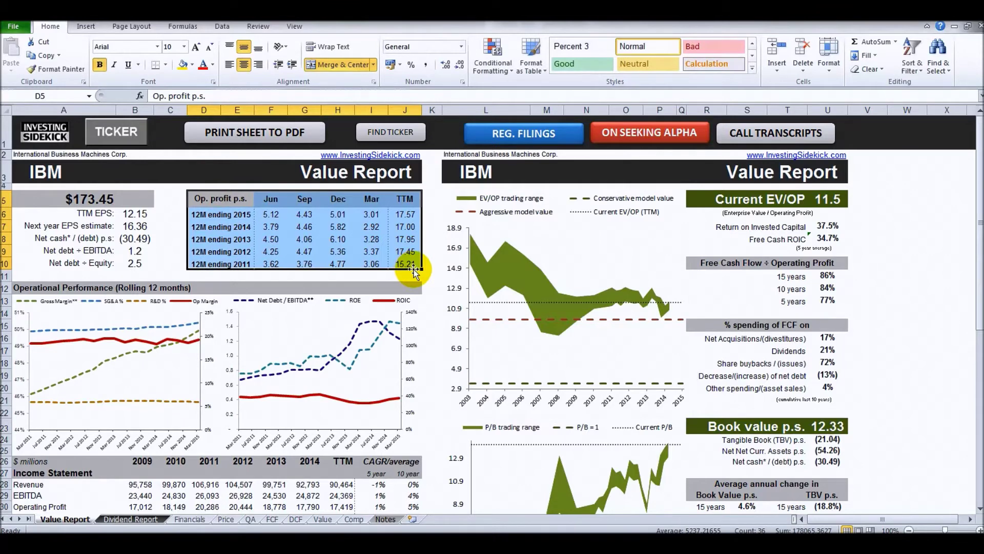
{"action": "key", "text": "Delete"}
{"action": "left_click", "coordinate": [331, 235]}
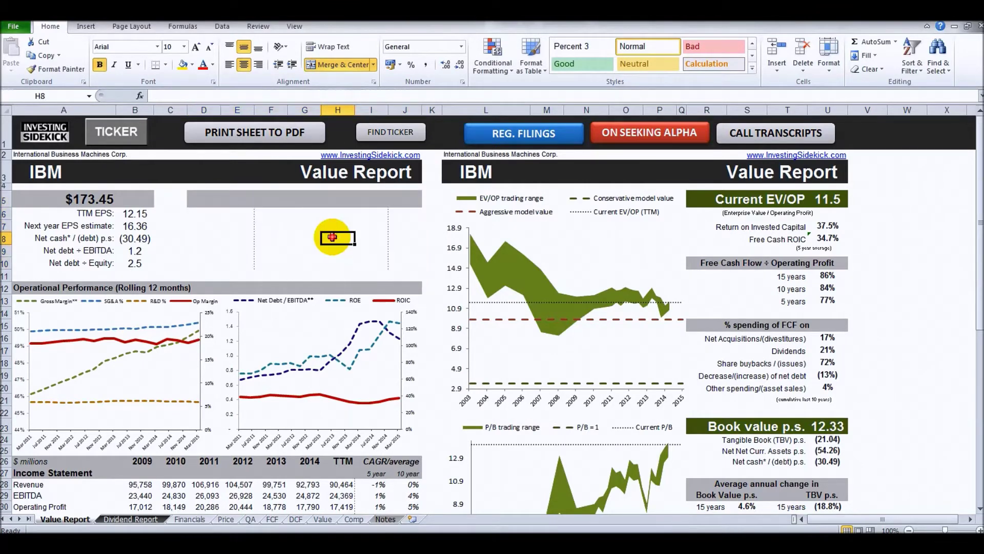
Enter a formula in cell H6 that links to the 2011 revenue in D28
{"action": "left_click", "coordinate": [334, 215]}
{"action": "scroll", "coordinate": [327, 286], "scroll_direction": "down", "scroll_amount": 1}
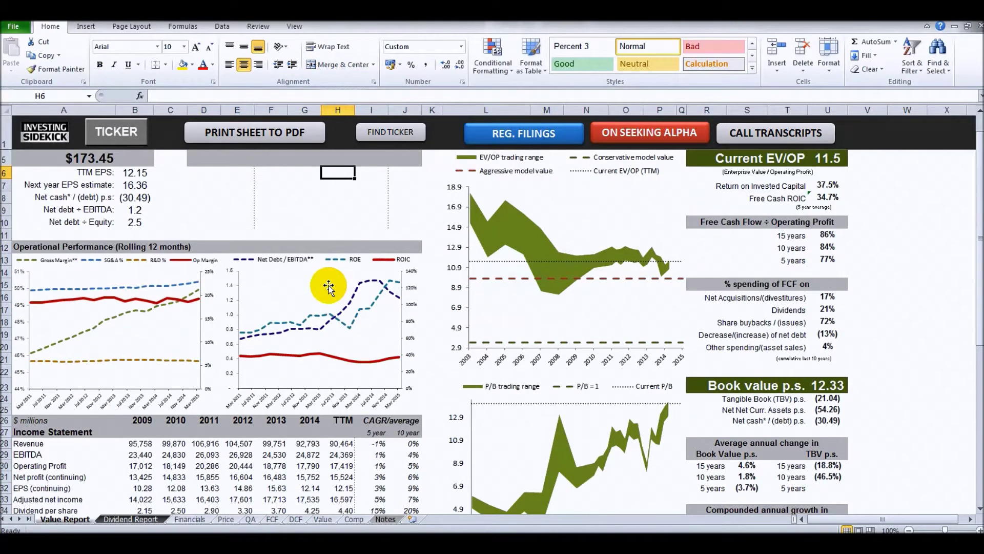
{"action": "type", "text": "="}
{"action": "left_click", "coordinate": [214, 445]}
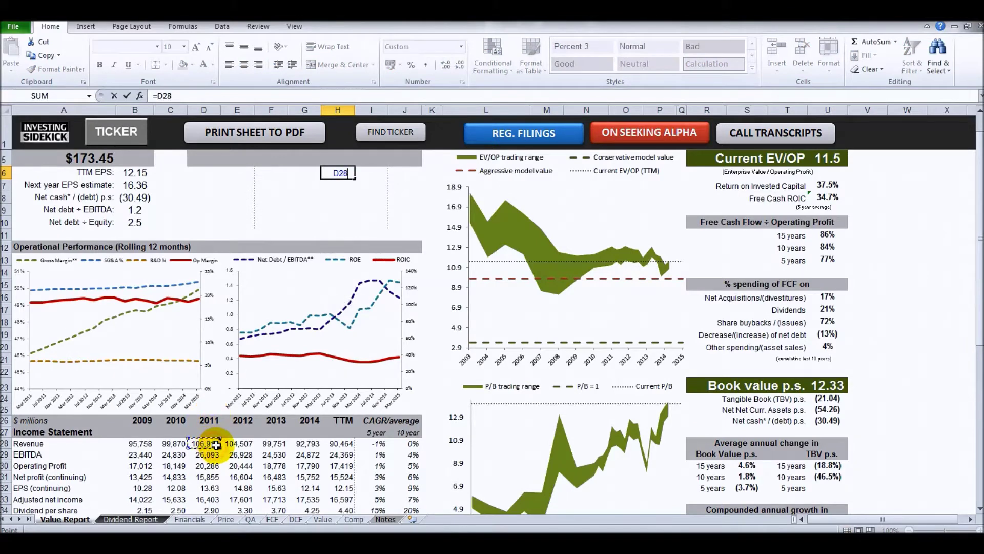
{"action": "key", "text": "Return"}
{"action": "scroll", "coordinate": [365, 307], "scroll_direction": "up", "scroll_amount": 1}
Fill the revenue formula from H6 across to J6
{"action": "left_click", "coordinate": [354, 215]}
{"action": "left_click_drag", "start_coordinate": [356, 218], "coordinate": [407, 218]}
{"action": "left_click", "coordinate": [393, 236]}
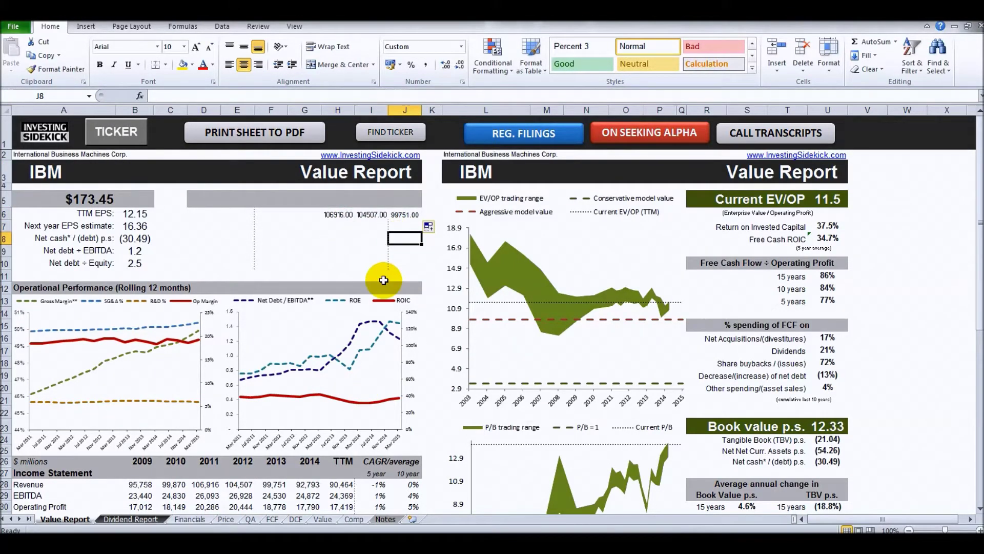
Enlarge the Net Debt / EBITDA, ROE and ROIC chart up and to the left so it covers the cleared table area from row 5
{"action": "left_click", "coordinate": [226, 301]}
{"action": "left_click", "coordinate": [214, 291]}
{"action": "left_click_drag", "start_coordinate": [214, 291], "coordinate": [193, 193]}
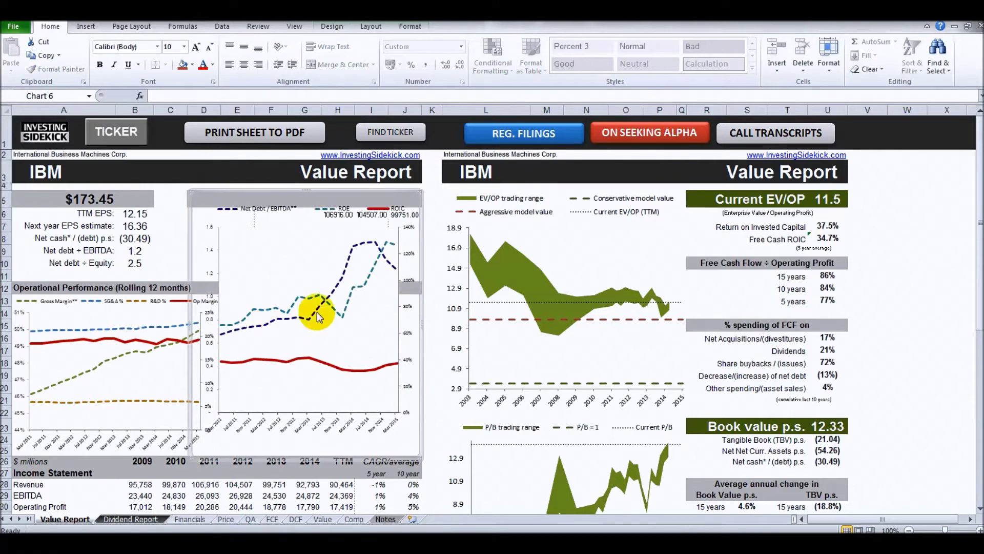
{"action": "left_click", "coordinate": [428, 243]}
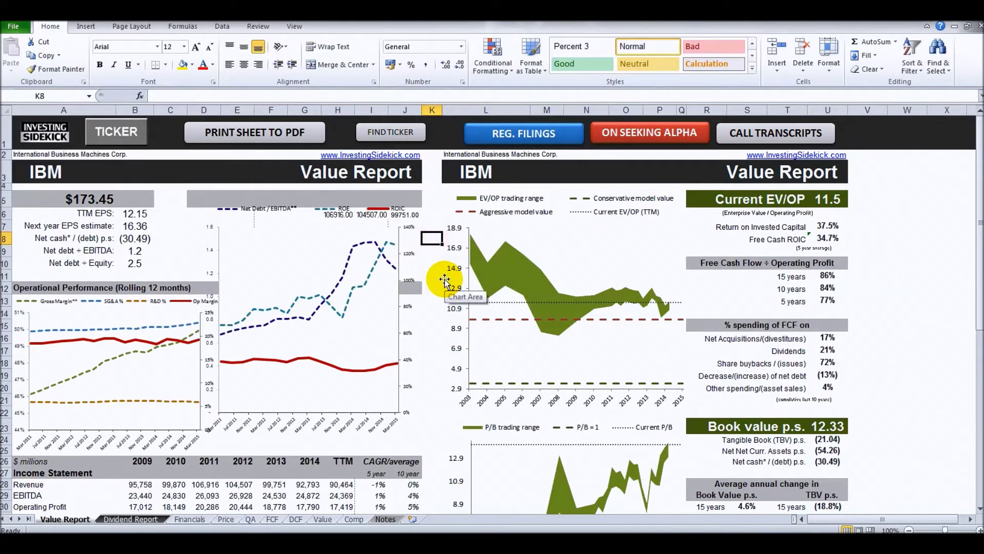
Load the data for ticker orcl into the value report
{"action": "left_click", "coordinate": [131, 136]}
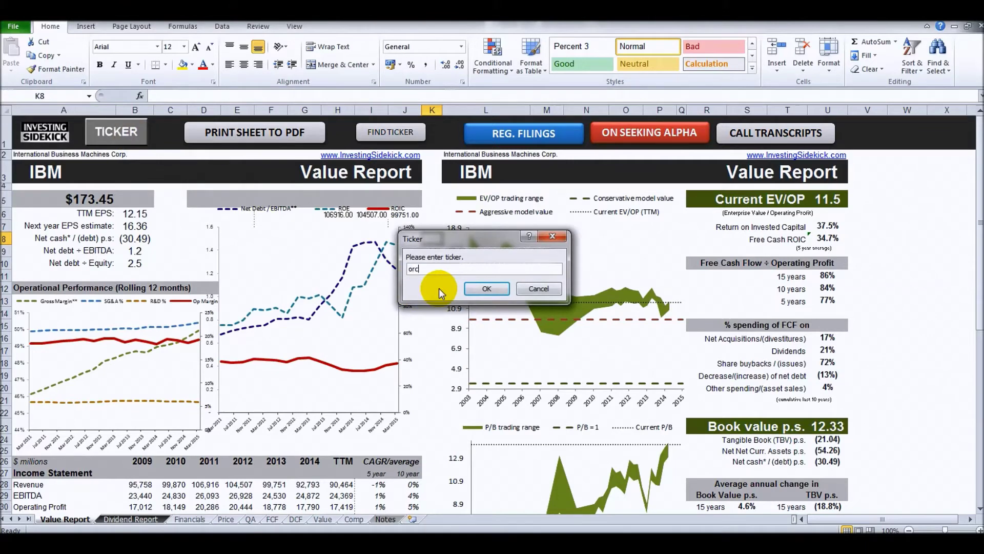
{"action": "type", "text": "orcl"}
{"action": "key", "text": "Return"}
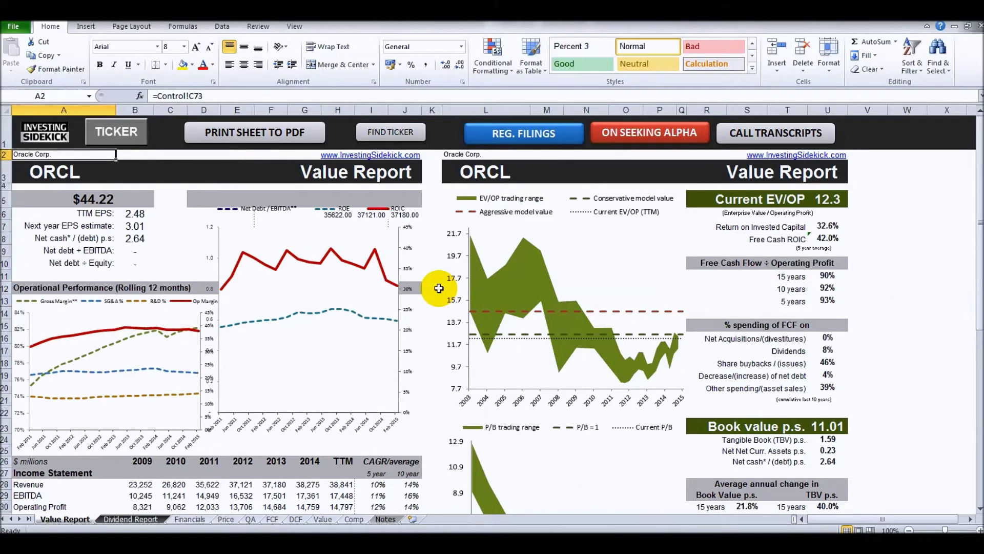
Examine Oracle's value report, including the EV/OP and P/B charts, free cash flow spending, book value growth and the bottom charts
{"action": "scroll", "coordinate": [471, 235], "scroll_direction": "down", "scroll_amount": 2}
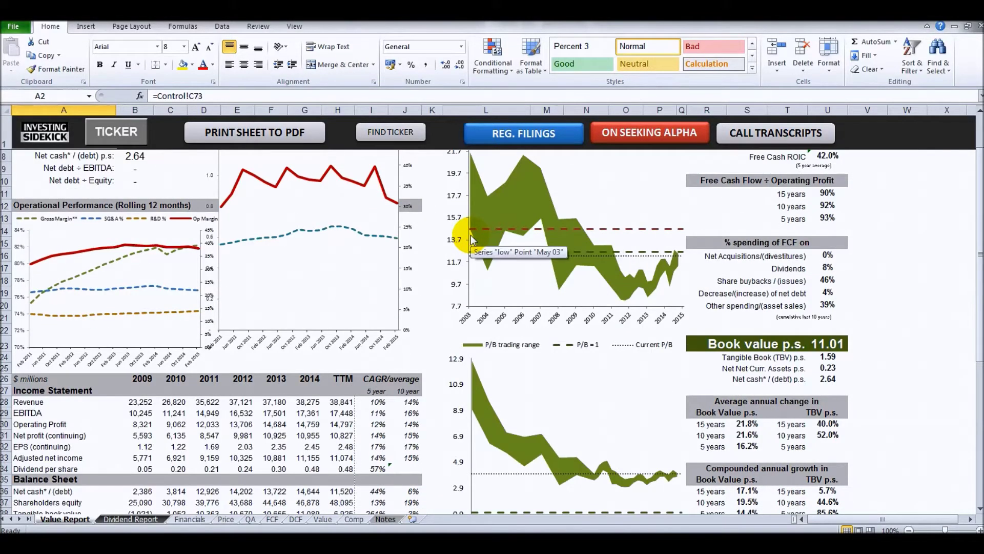
{"action": "scroll", "coordinate": [470, 235], "scroll_direction": "down", "scroll_amount": 7}
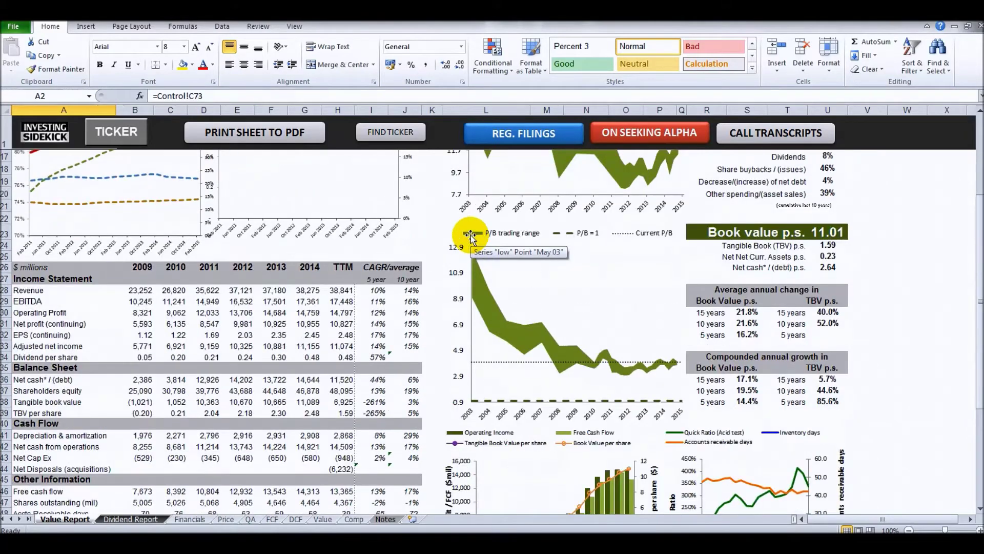
{"action": "scroll", "coordinate": [471, 235], "scroll_direction": "up", "scroll_amount": 3}
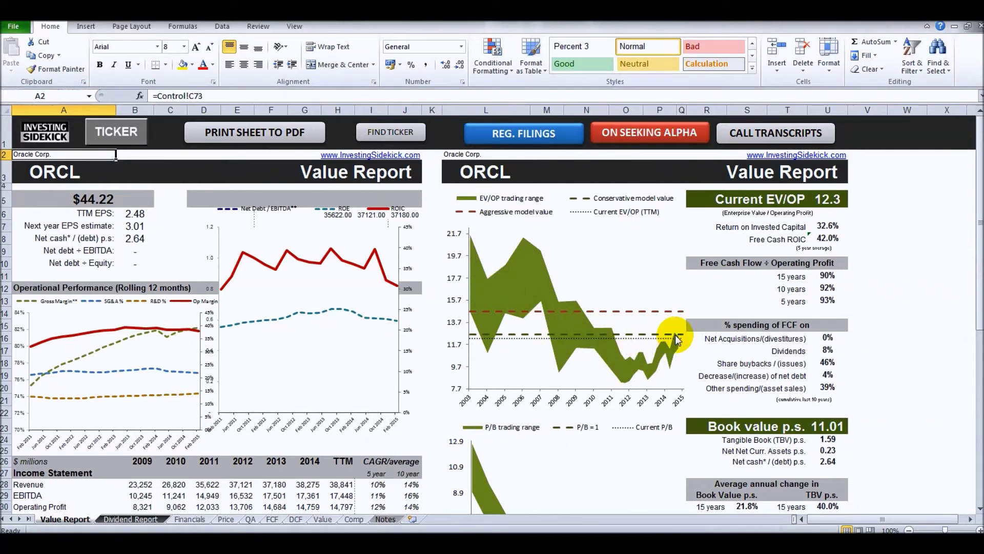
{"action": "mouse_move", "coordinate": [675, 334]}
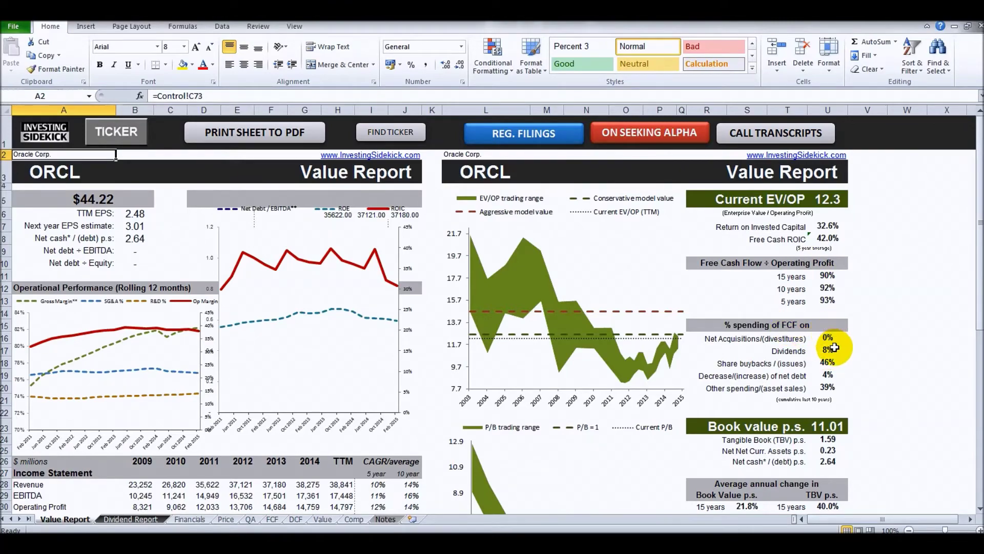
{"action": "scroll", "coordinate": [829, 333], "scroll_direction": "down", "scroll_amount": 5}
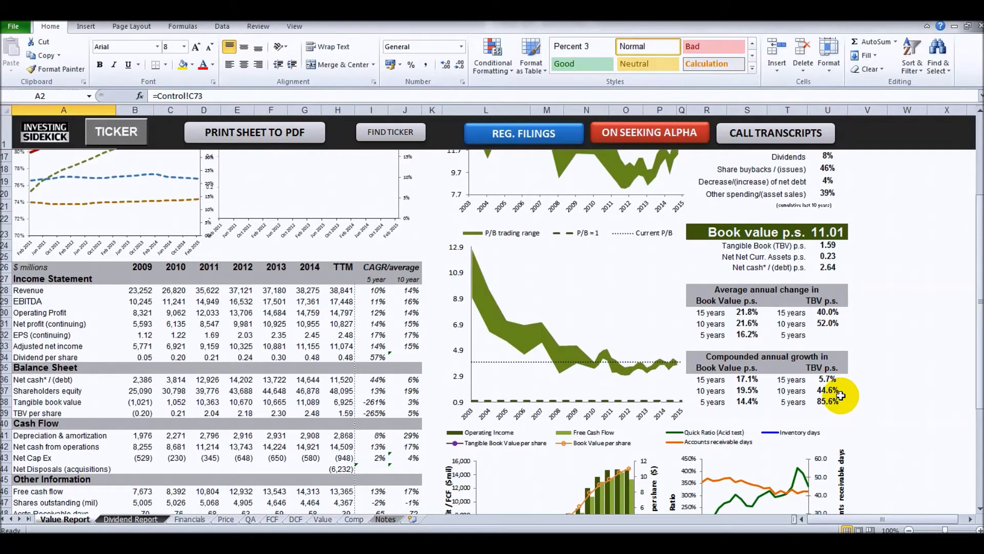
{"action": "scroll", "coordinate": [840, 396], "scroll_direction": "down", "scroll_amount": 3}
{"action": "scroll", "coordinate": [843, 359], "scroll_direction": "down", "scroll_amount": 1}
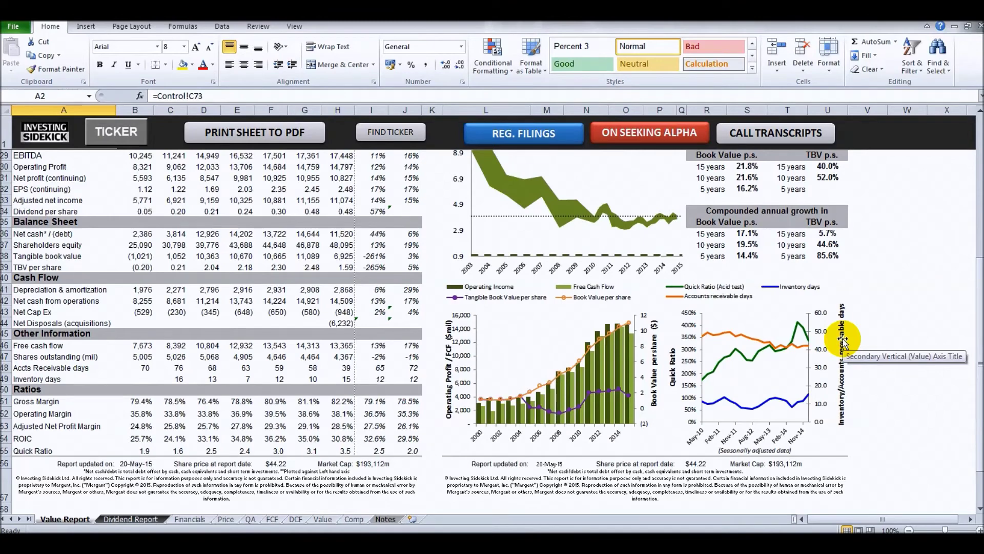
{"action": "scroll", "coordinate": [766, 372], "scroll_direction": "up", "scroll_amount": 9}
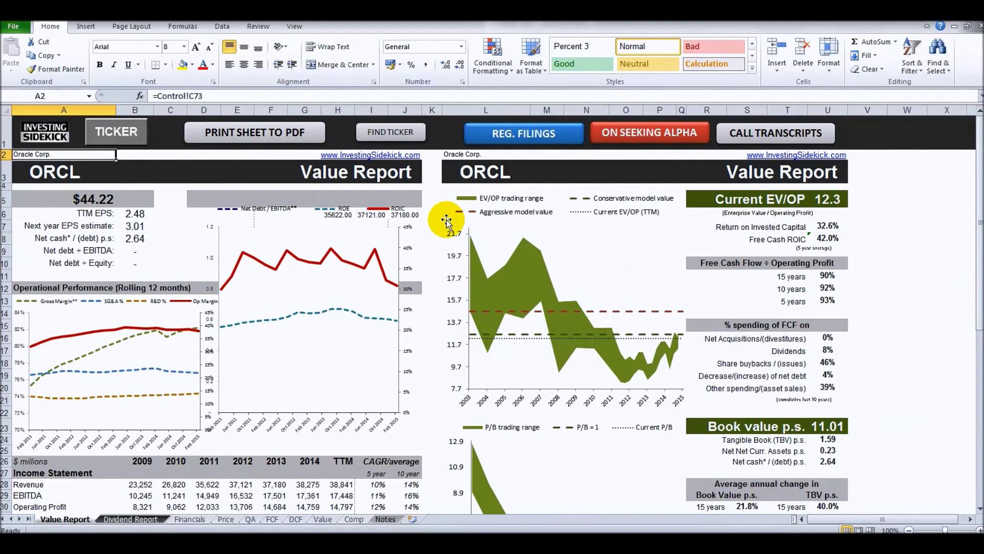
{"action": "scroll", "coordinate": [861, 209], "scroll_direction": "down", "scroll_amount": 3}
{"action": "scroll", "coordinate": [867, 213], "scroll_direction": "up", "scroll_amount": 3}
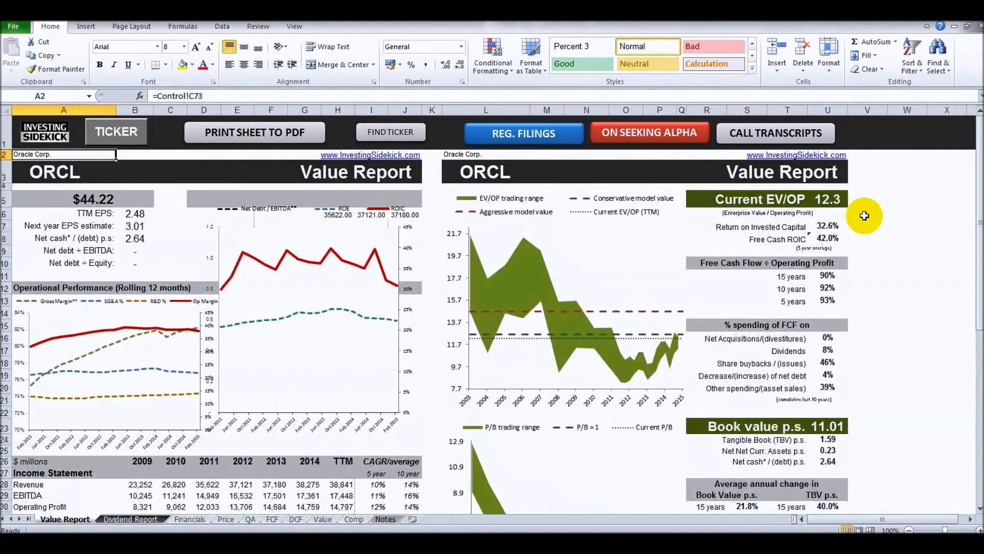
Replace the Current EV/OP value in U5 with a formula linking to Current EV/EBITDA (TTM) in cell B98 of the Value sheet
{"action": "left_click", "coordinate": [802, 197]}
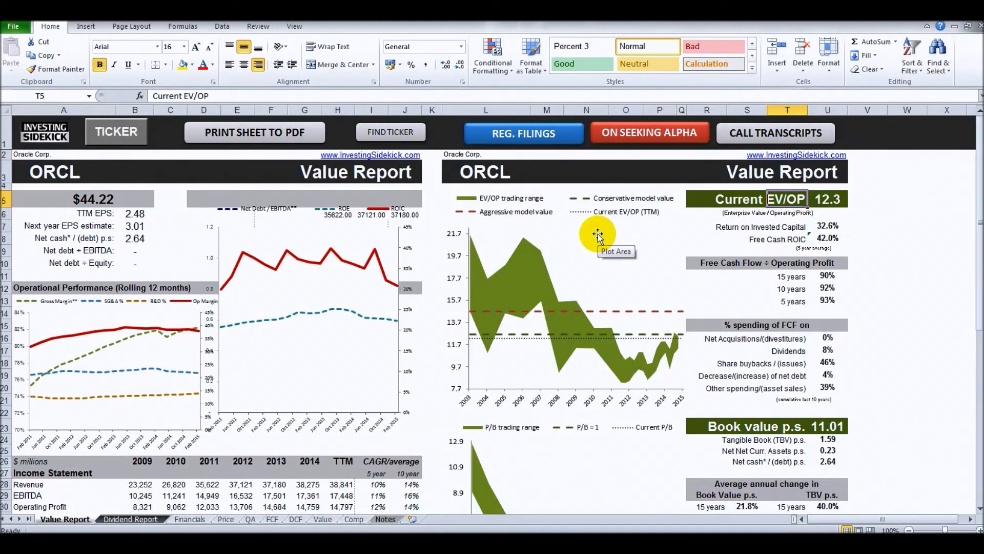
{"action": "left_click", "coordinate": [829, 197]}
{"action": "type", "text": "="}
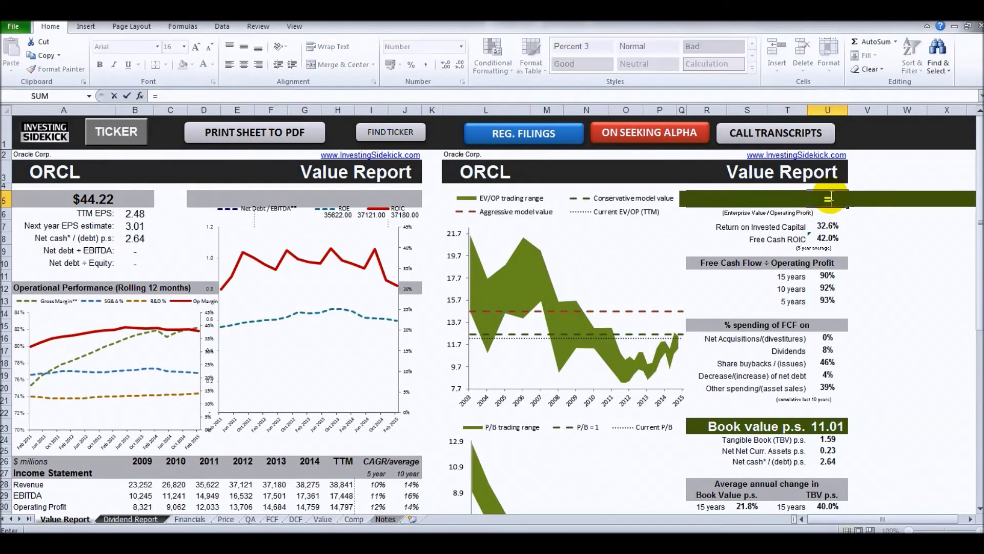
{"action": "left_click", "coordinate": [323, 518]}
{"action": "scroll", "coordinate": [378, 318], "scroll_direction": "down", "scroll_amount": 10}
{"action": "scroll", "coordinate": [378, 319], "scroll_direction": "down", "scroll_amount": 9}
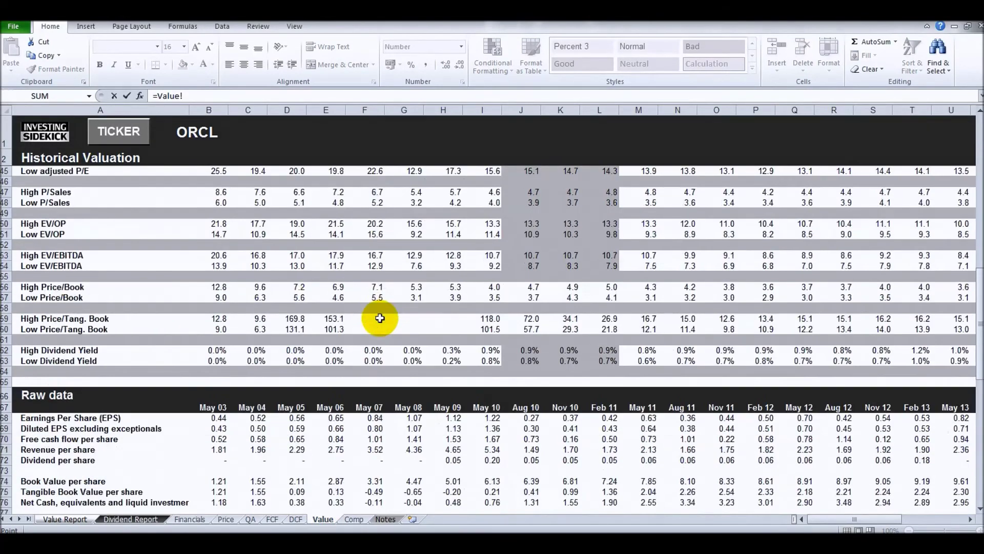
{"action": "scroll", "coordinate": [380, 318], "scroll_direction": "down", "scroll_amount": 8}
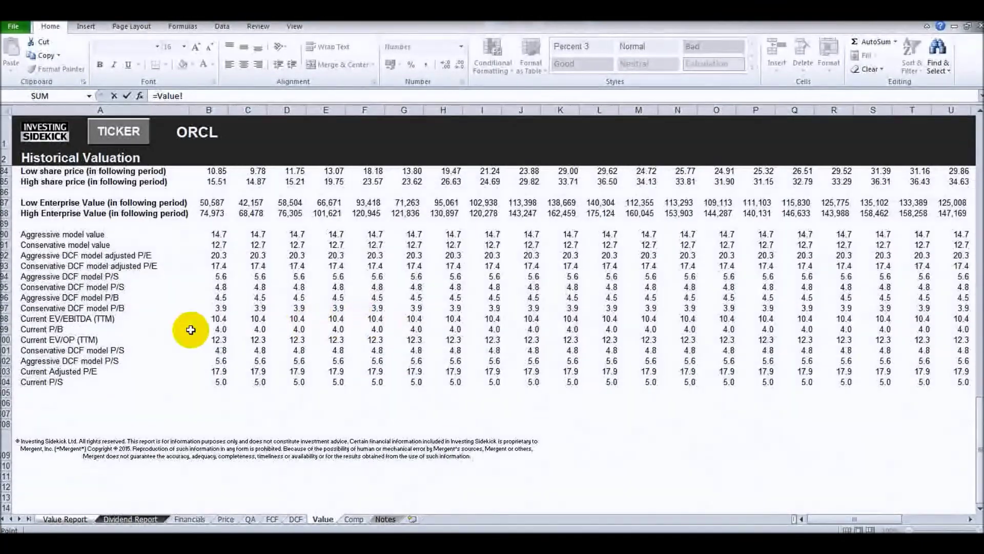
{"action": "left_click", "coordinate": [220, 319]}
{"action": "key", "text": "Return"}
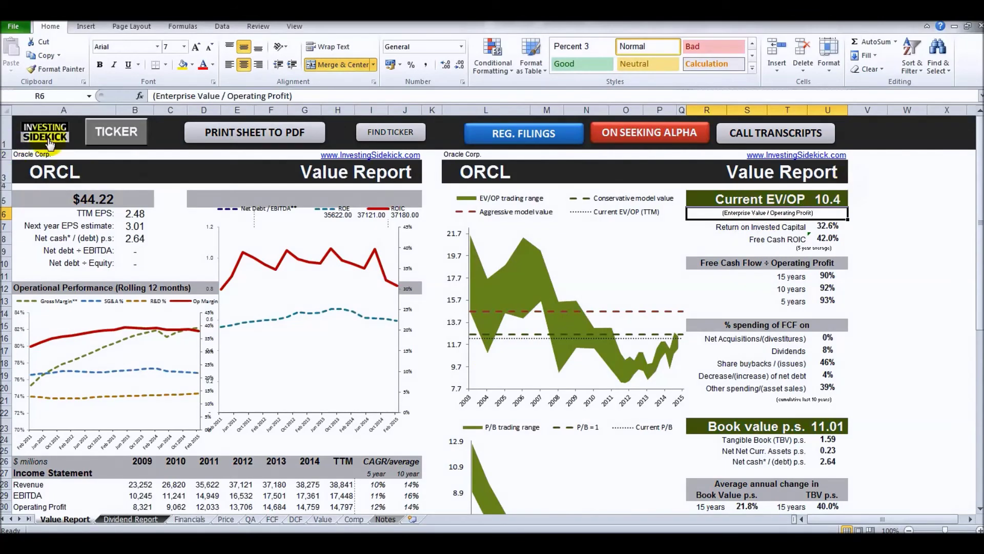
Load the data for ticker ibm into the customized value report and look through its figures and charts
{"action": "left_click", "coordinate": [116, 135]}
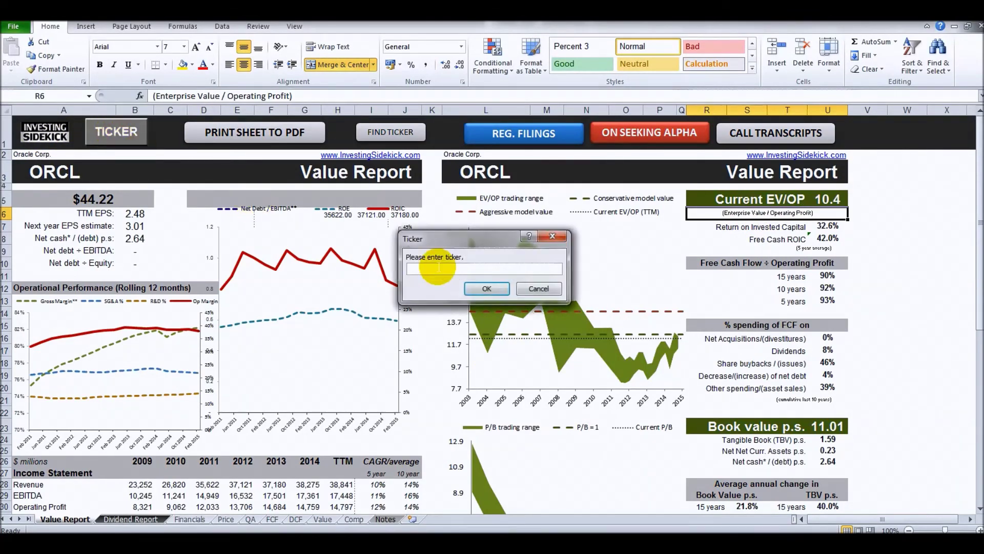
{"action": "type", "text": "ibm"}
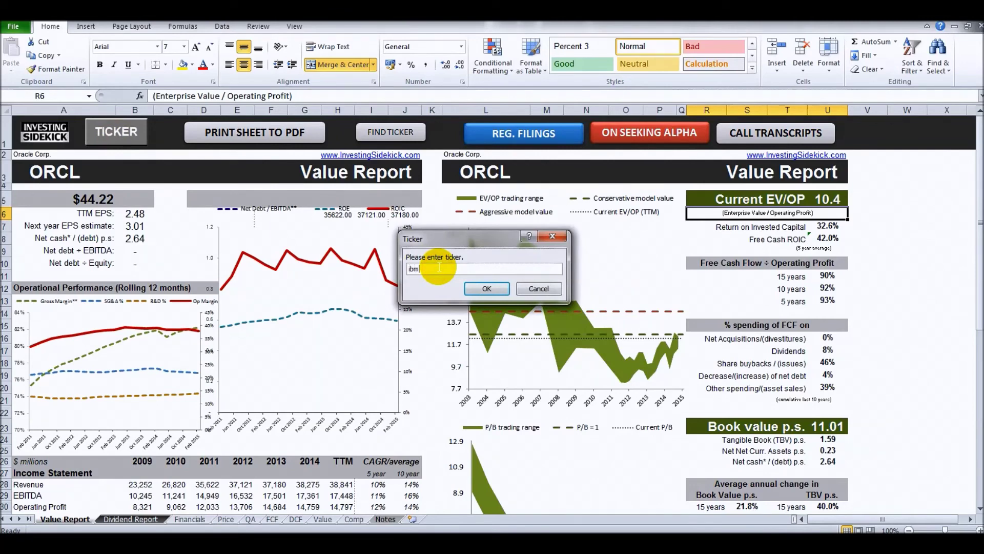
{"action": "left_click", "coordinate": [498, 292]}
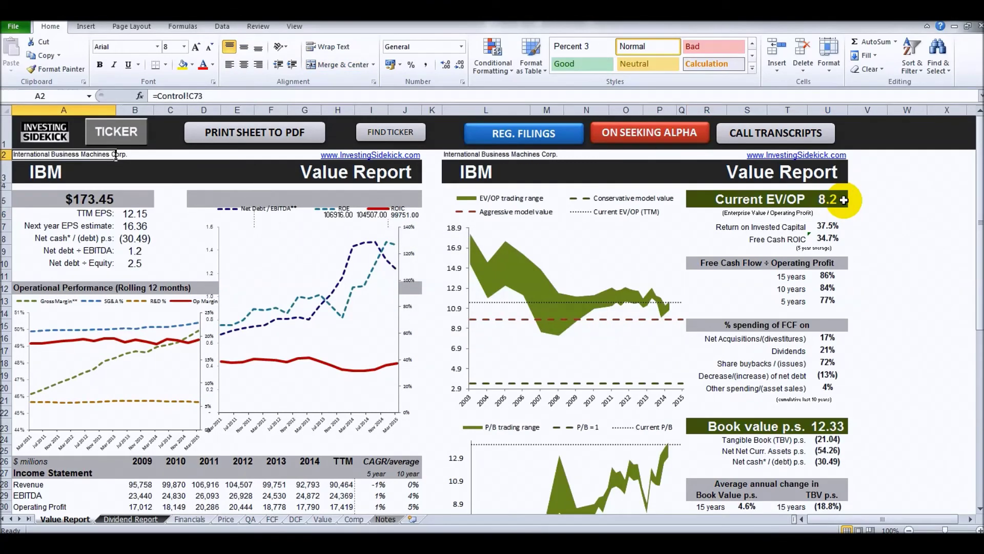
{"action": "scroll", "coordinate": [844, 200], "scroll_direction": "down", "scroll_amount": 5}
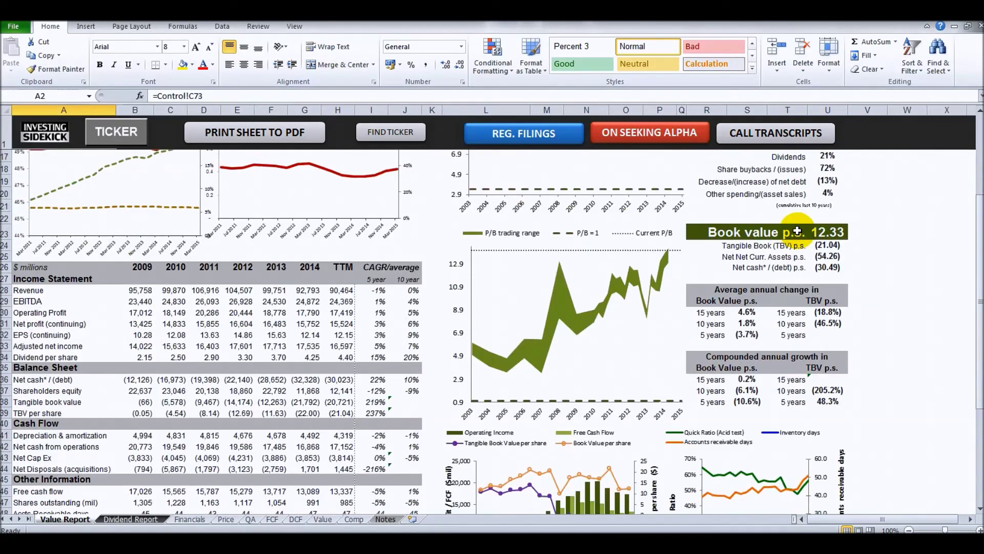
{"action": "scroll", "coordinate": [797, 232], "scroll_direction": "up", "scroll_amount": 5}
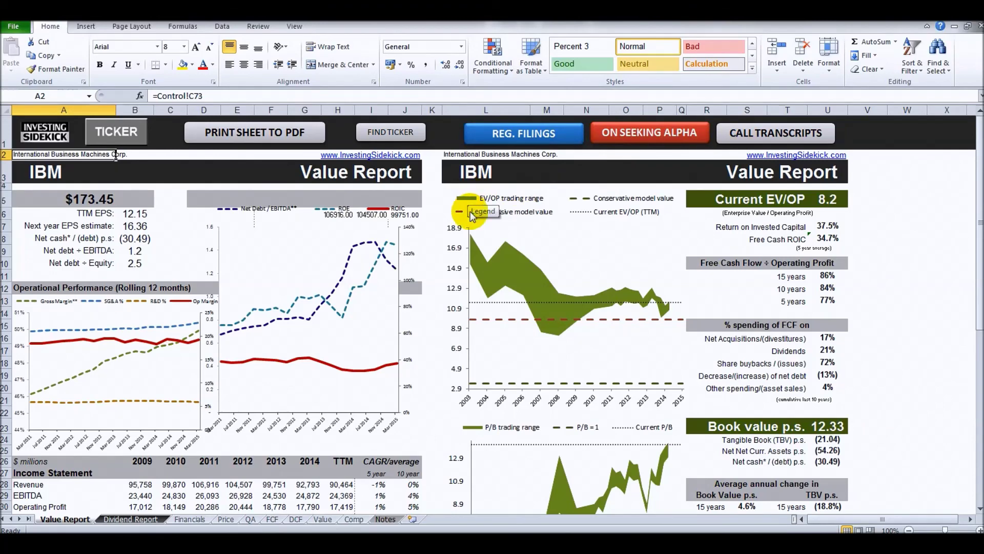
{"action": "scroll", "coordinate": [429, 258], "scroll_direction": "down", "scroll_amount": 1}
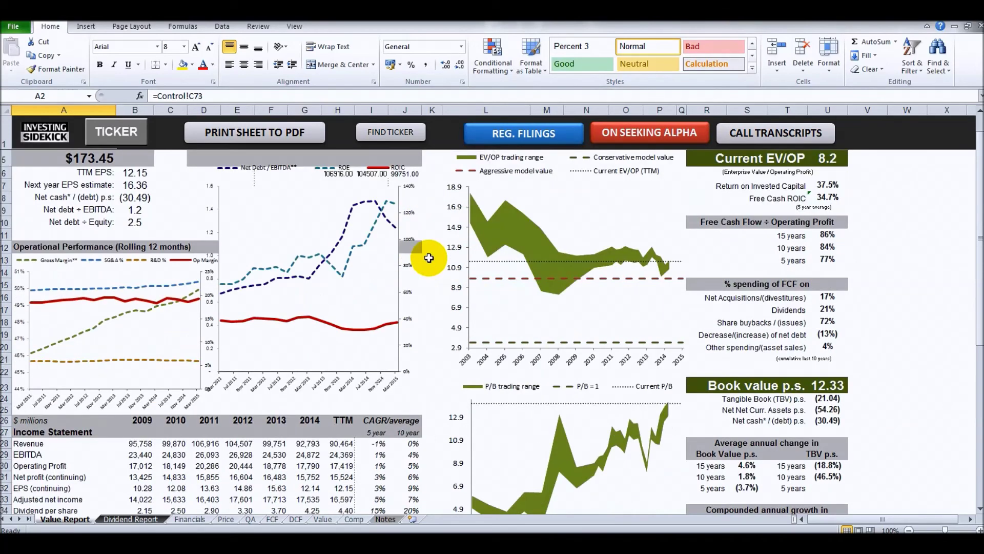
{"action": "scroll", "coordinate": [428, 258], "scroll_direction": "down", "scroll_amount": 9}
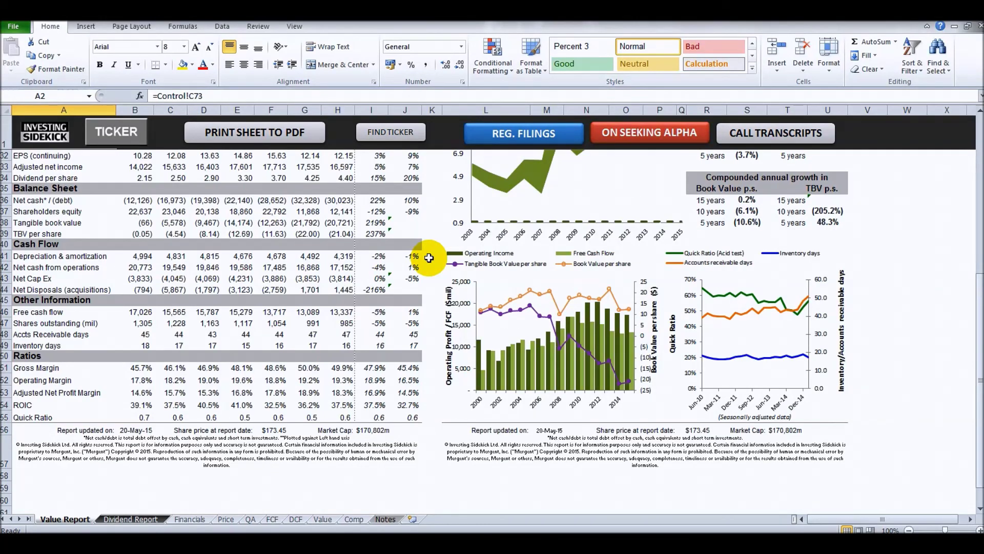